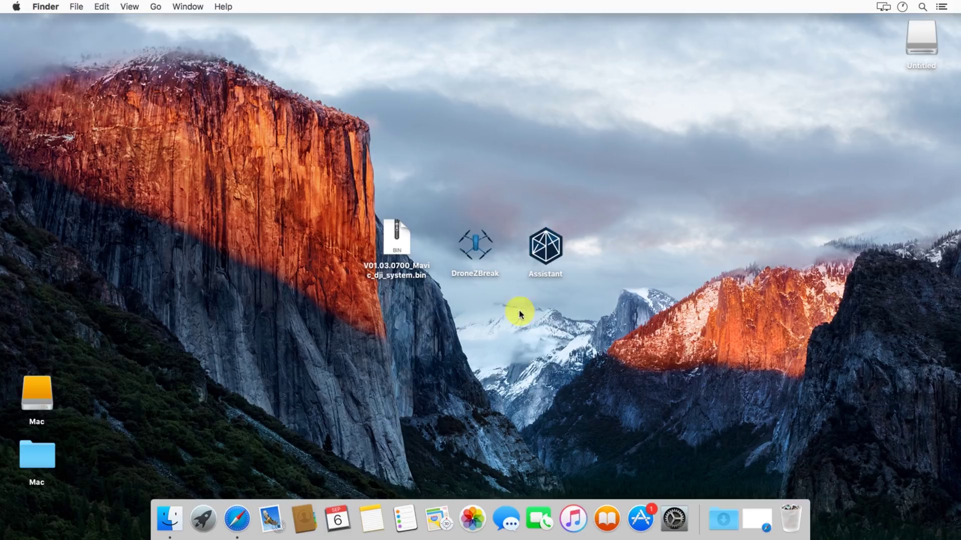
# - Launch DroneZBreak and approve starting DJI Assistant 2 so the Mavic Pro is detected
pyautogui.doubleClick(476, 244)
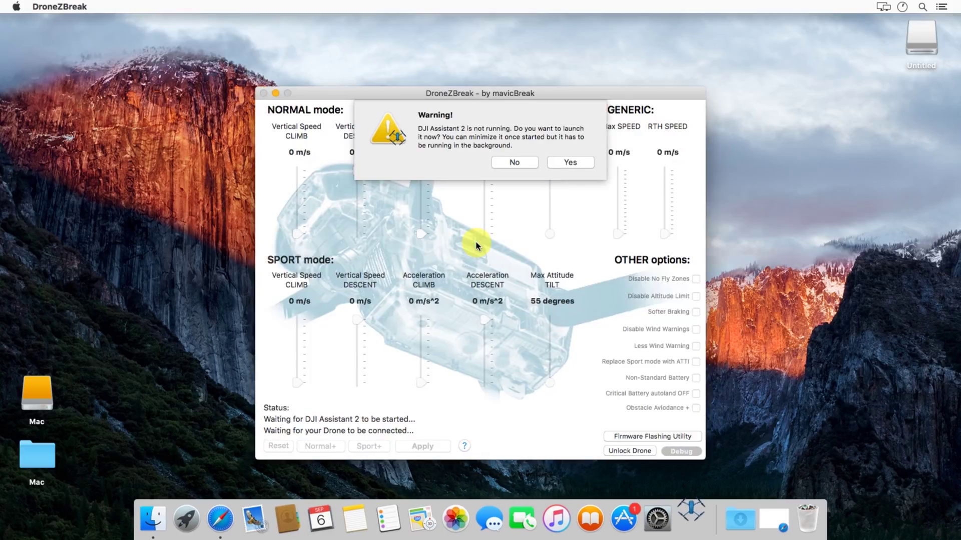
pyautogui.click(572, 163)
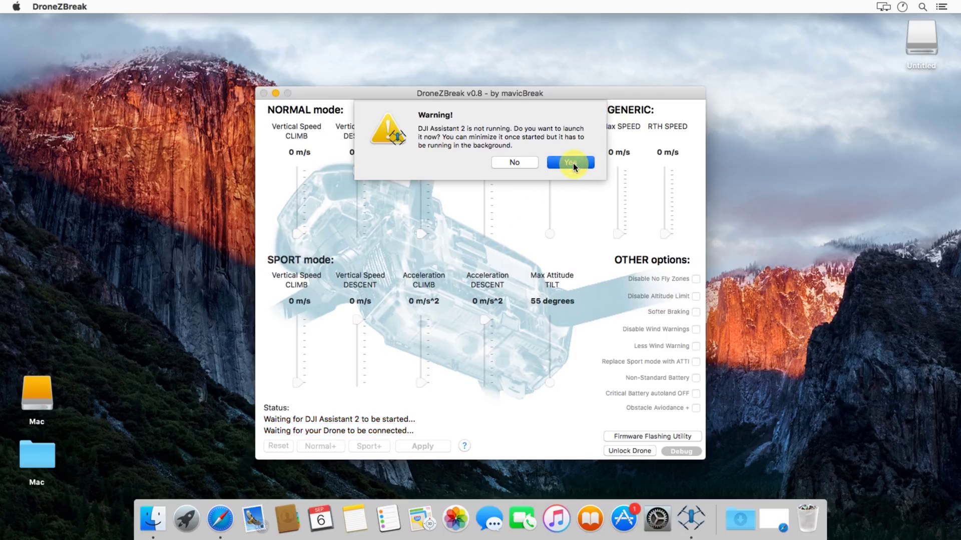
pyautogui.click(572, 163)
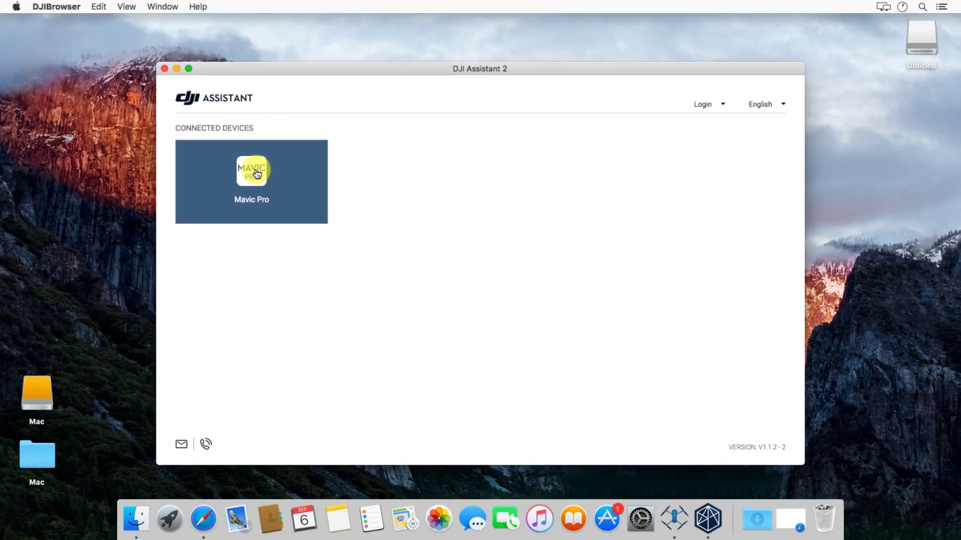
# - Minimize DJI Assistant 2 and dismiss Auto Updates with Not Now so DroneZBreak reads READY, firmware 01.03.0700
pyautogui.click(177, 69)
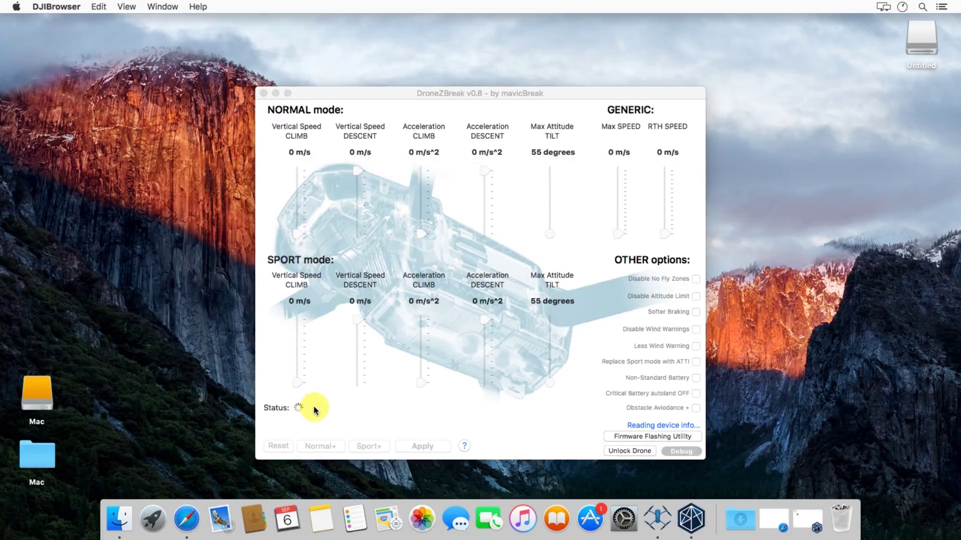
pyautogui.click(315, 409)
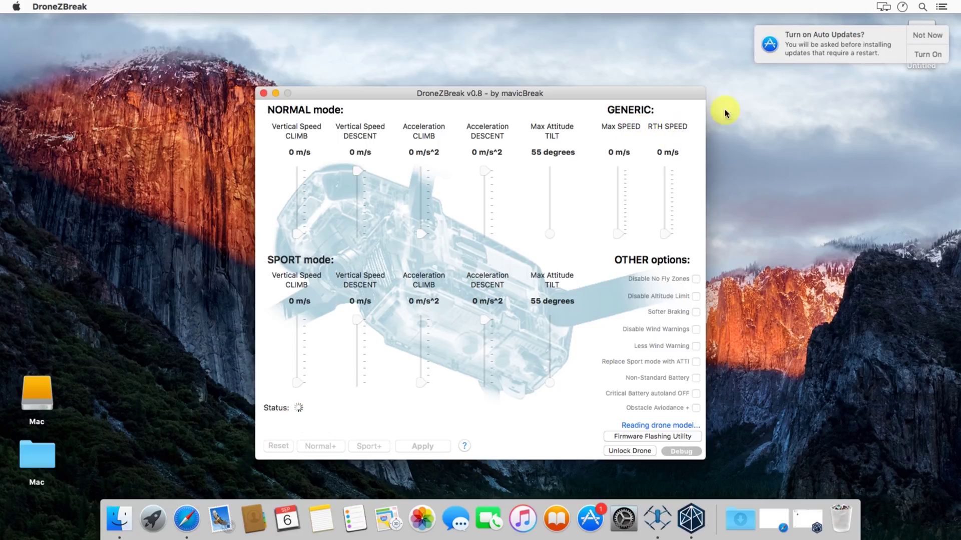
pyautogui.click(926, 36)
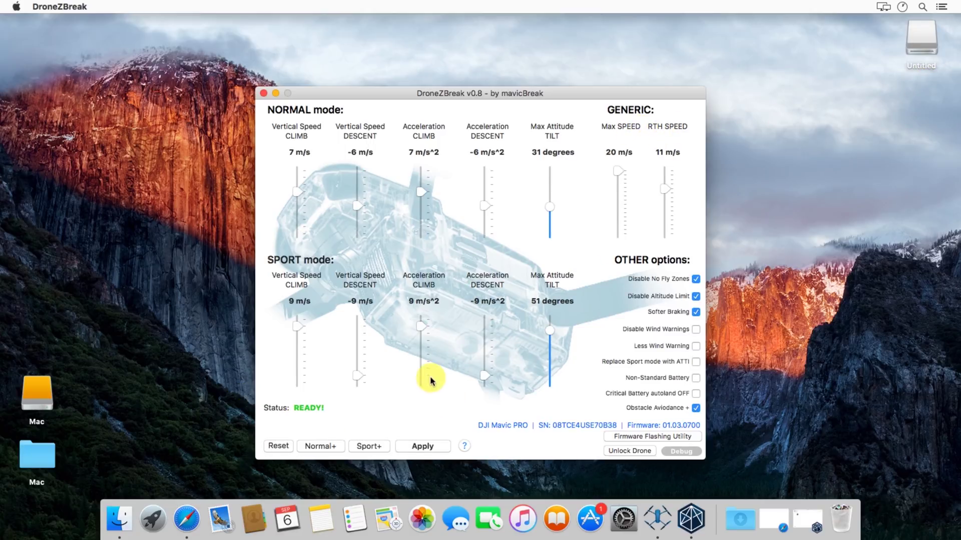
pyautogui.click(556, 94)
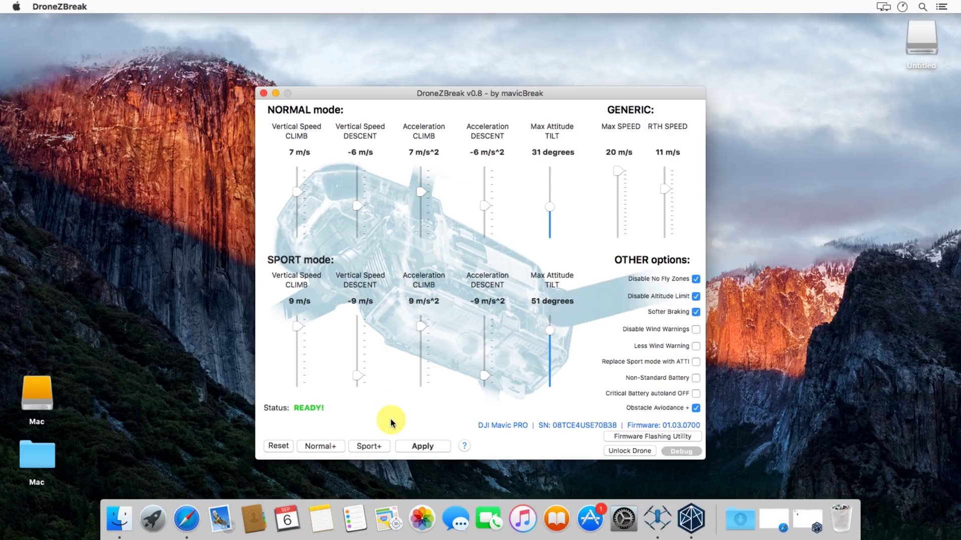
# - Open the Firmware Flashing Utility and quit DJI Assistant 2 as the Caution alert requires
pyautogui.click(653, 437)
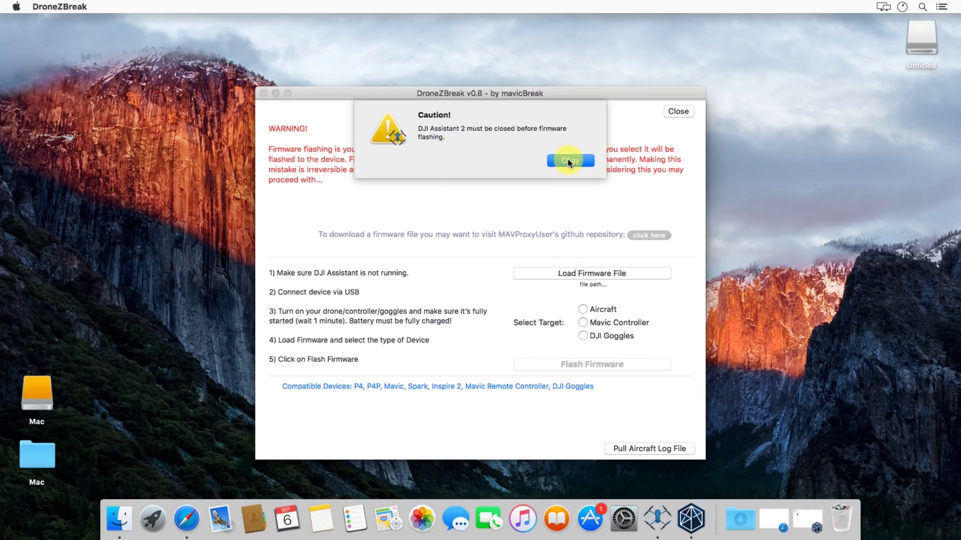
pyautogui.click(569, 160)
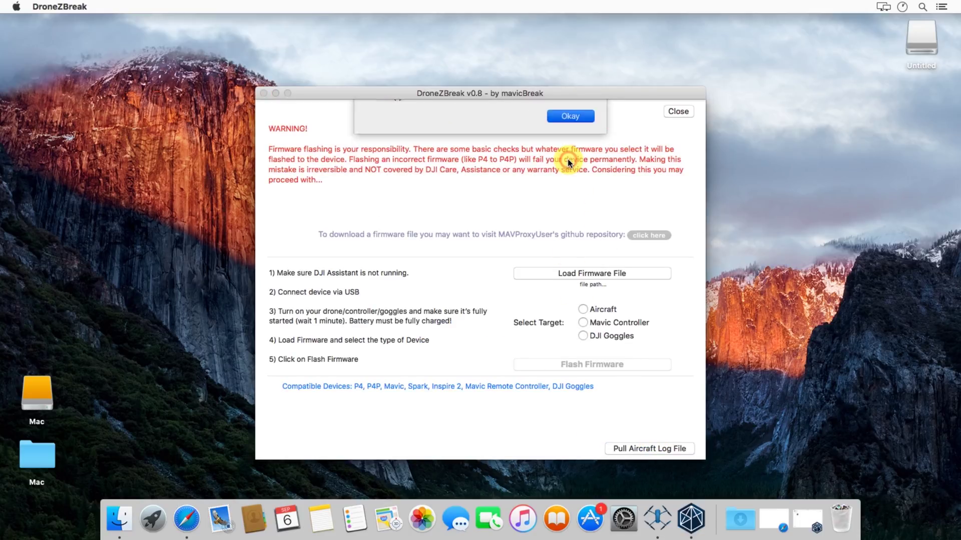
pyautogui.click(693, 518)
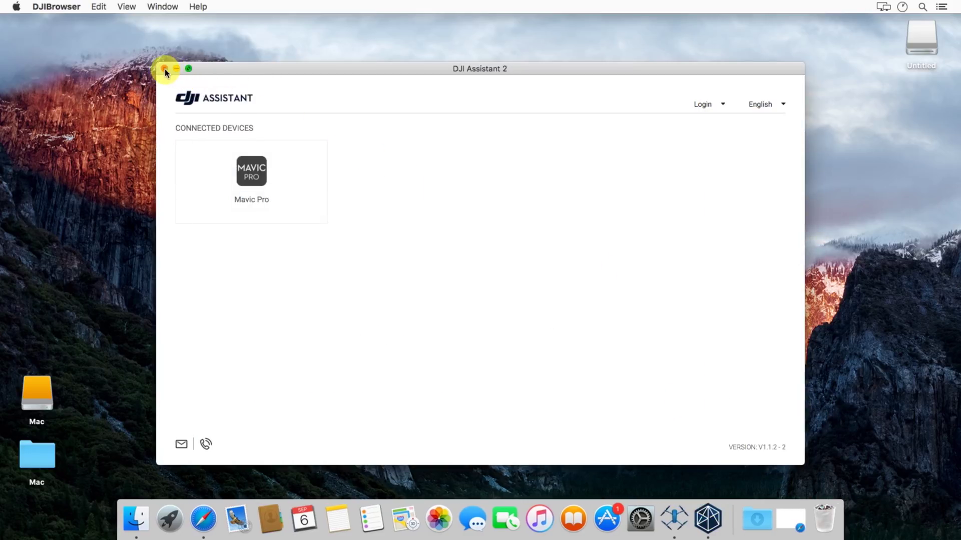
pyautogui.click(164, 69)
pyautogui.click(576, 134)
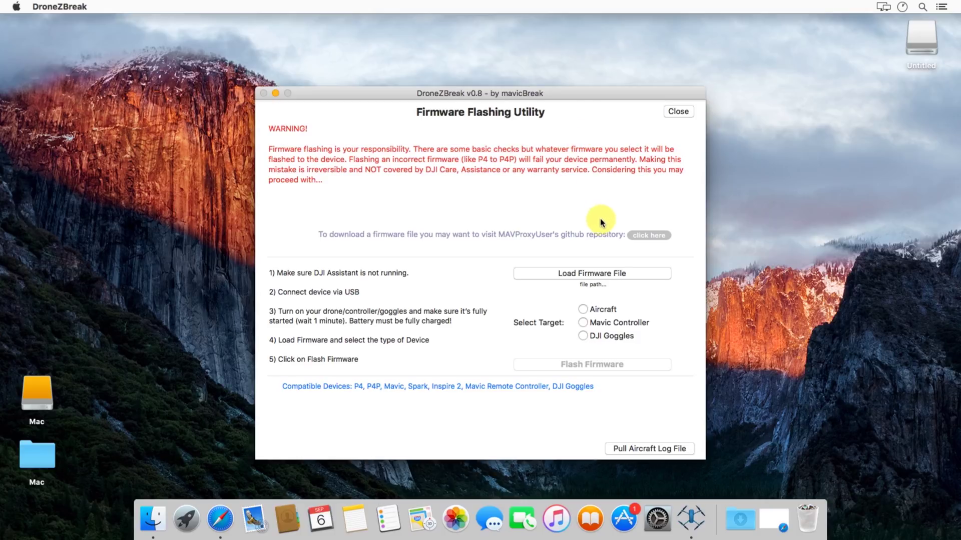
# - Load V01.03.0700_Mavic_dji_system.bin from the Desktop, target Aircraft, and request Flash Firmware
pyautogui.click(589, 274)
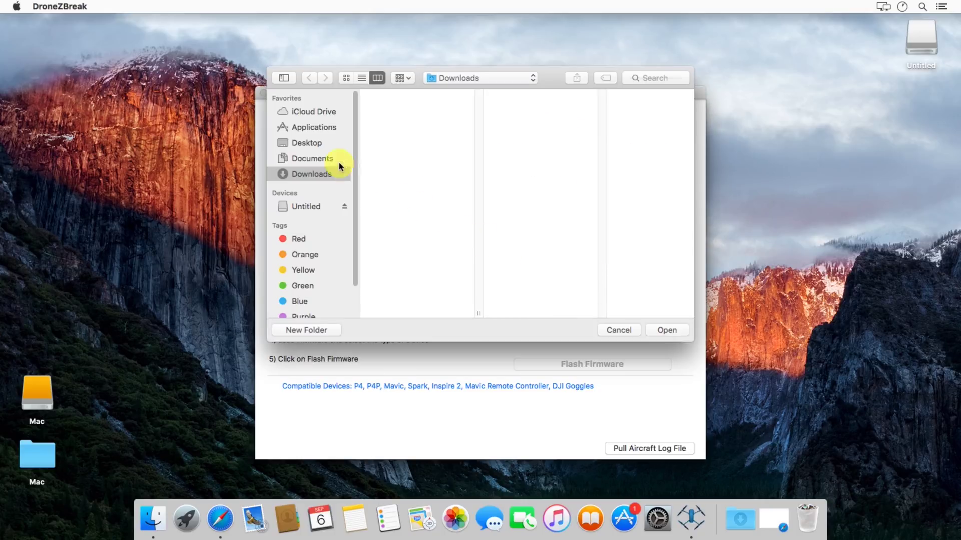
pyautogui.click(312, 144)
pyautogui.click(393, 127)
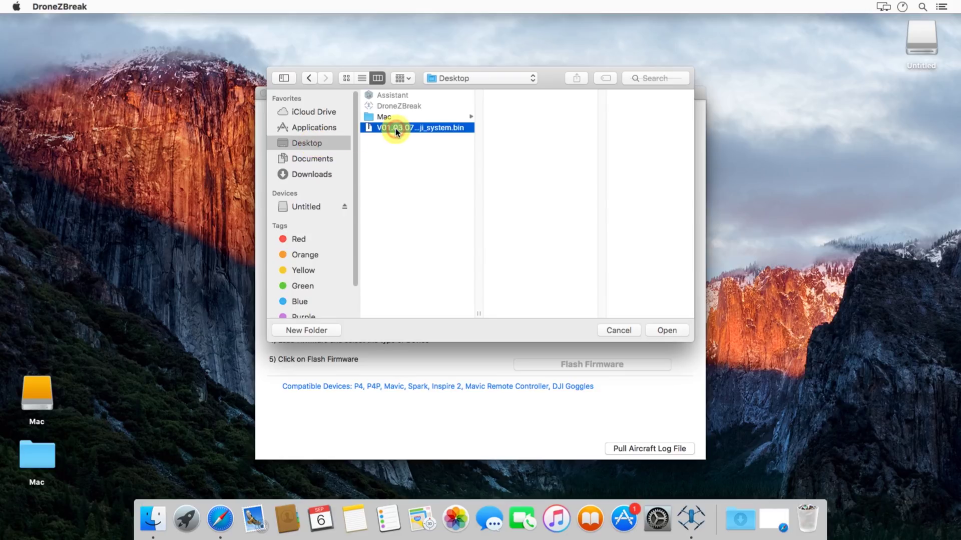
pyautogui.click(666, 332)
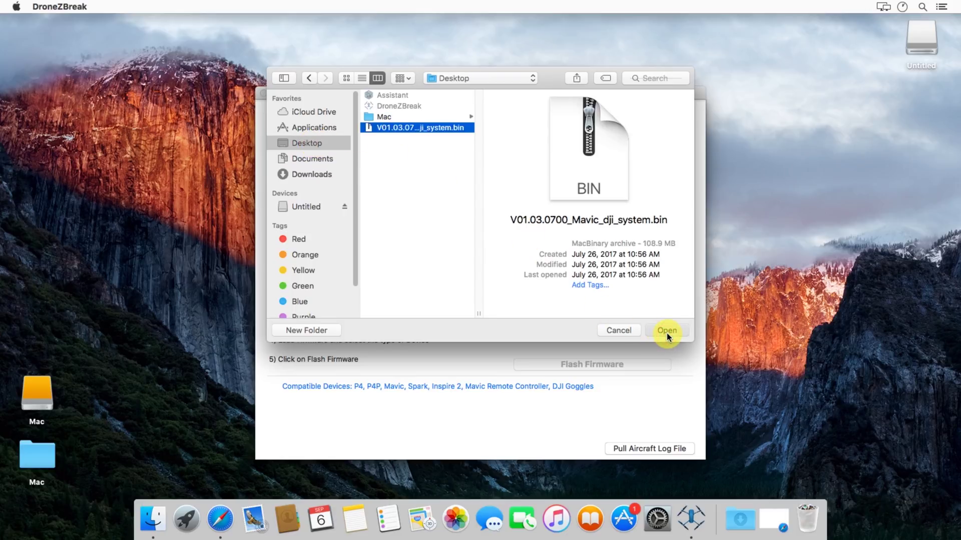
pyautogui.click(583, 309)
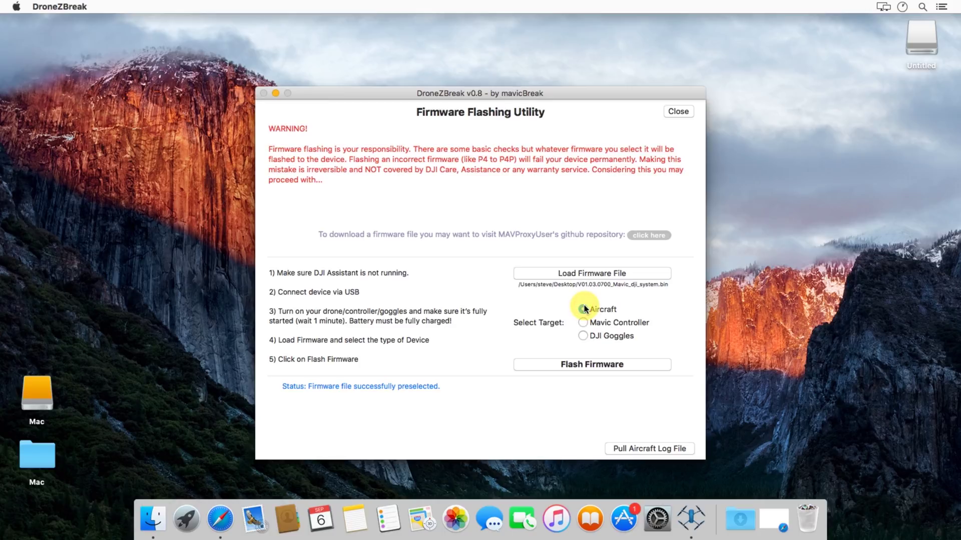
pyautogui.click(582, 367)
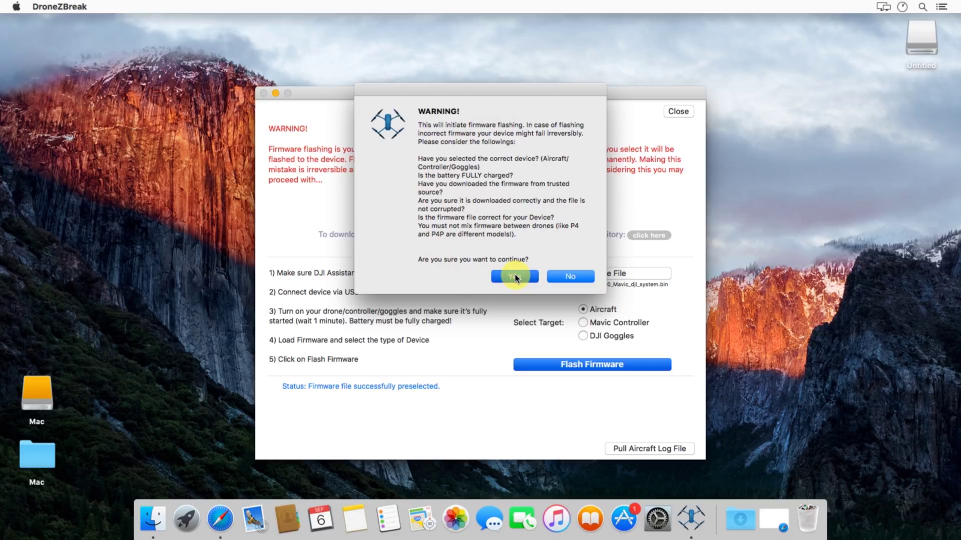
# - Confirm the WARNING dialog to begin flashing the aircraft firmware
pyautogui.click(514, 276)
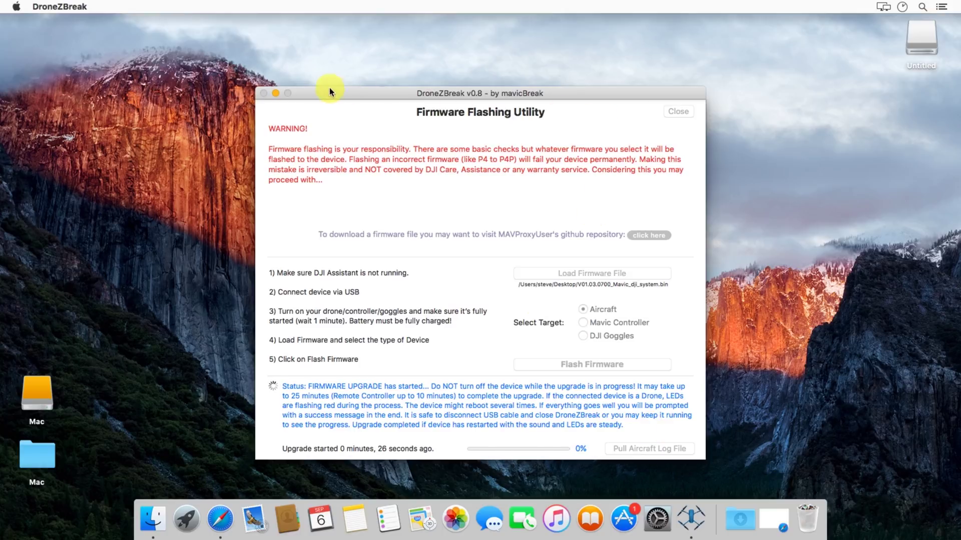
# - Relaunch DJI Assistant 2 from Finder's Applications folder, then close the Finder window
pyautogui.click(152, 519)
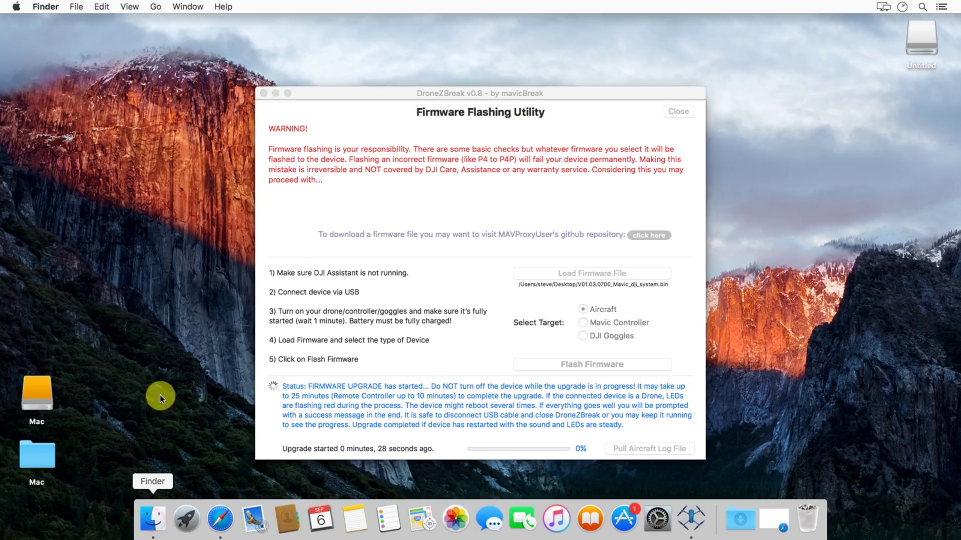
pyautogui.click(292, 156)
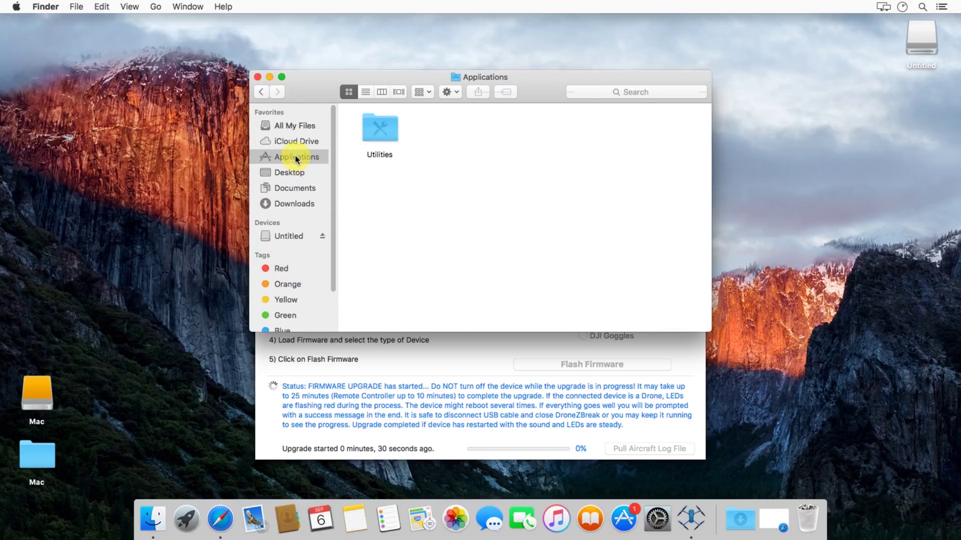
pyautogui.doubleClick(476, 129)
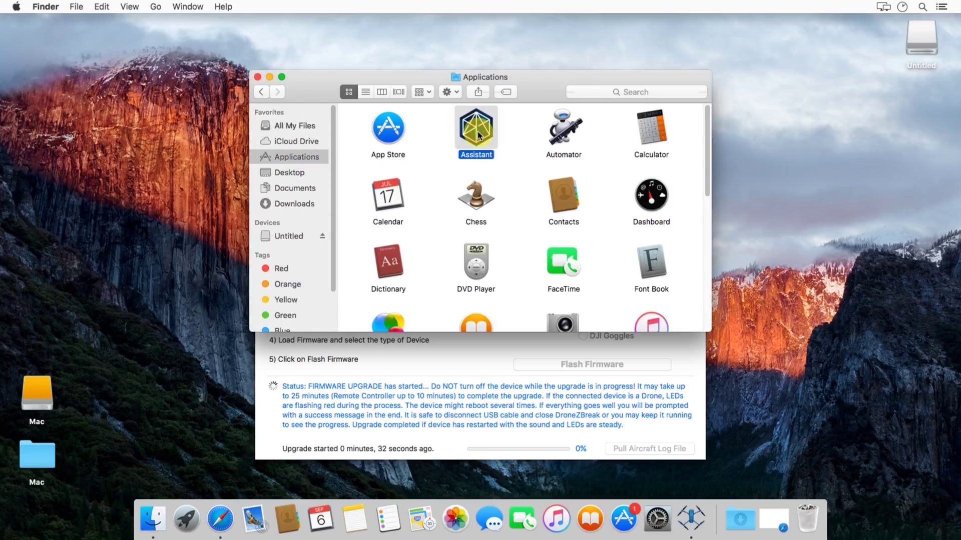
pyautogui.click(269, 78)
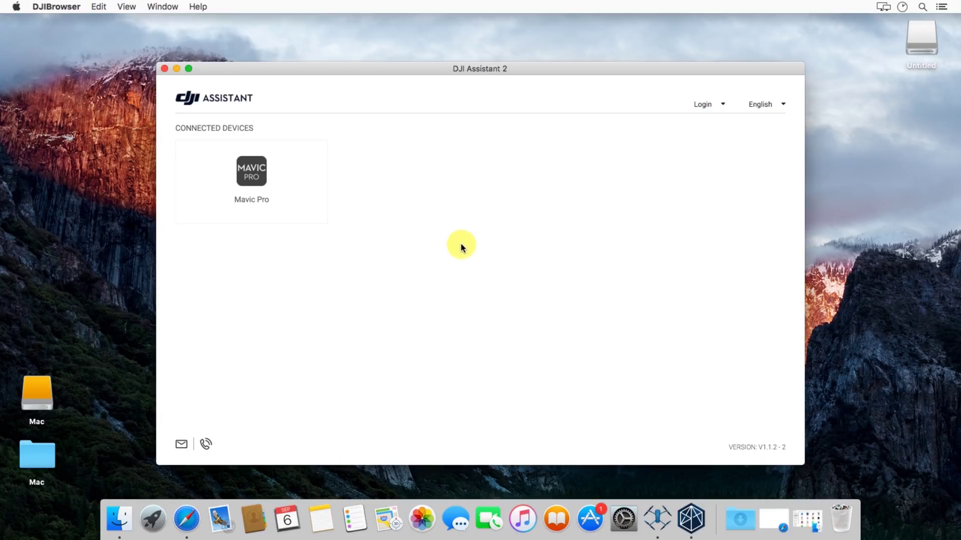
# - Open the Mavic Pro's Firmware Update page and fill in the sign-in fields
pyautogui.click(282, 190)
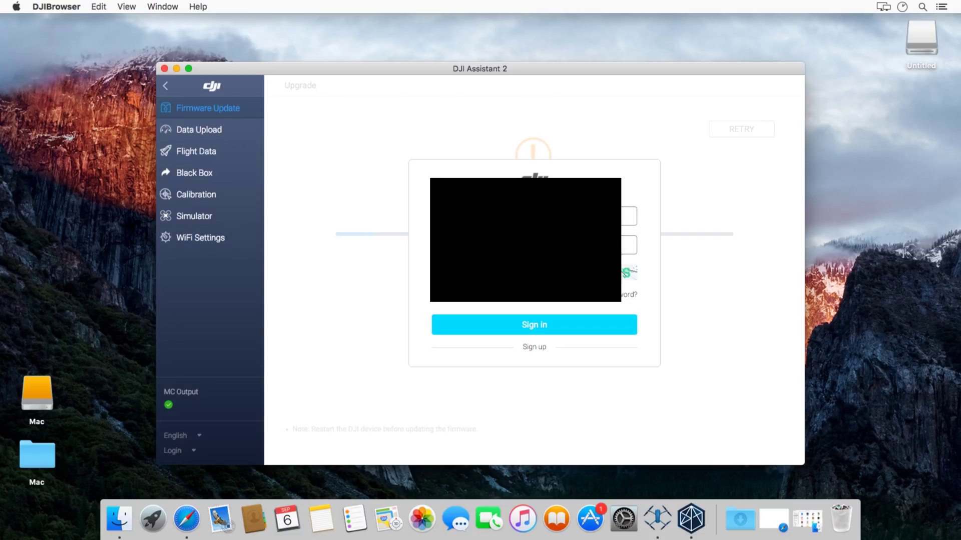
pyautogui.press('Tab')
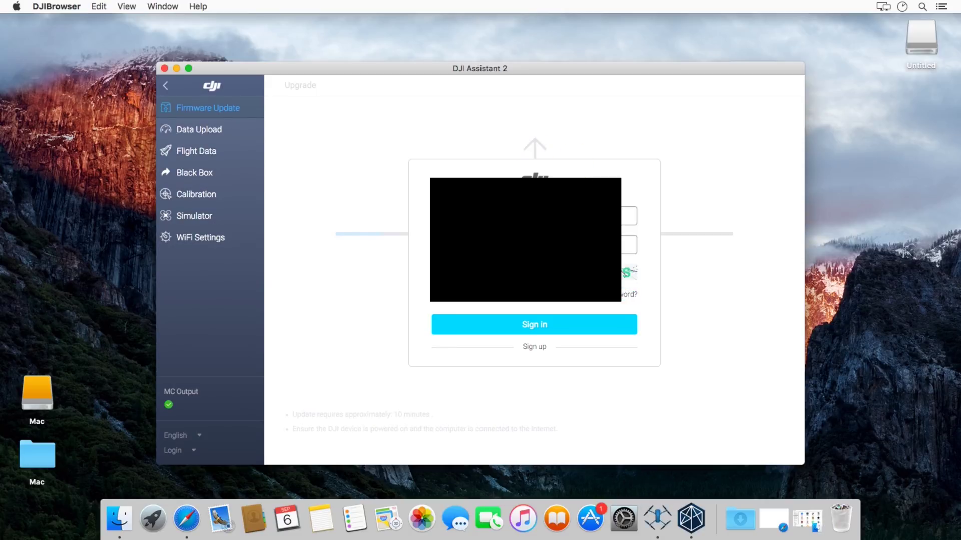
# - Sign in to the DJI account and let the firmware update progress to 91%
pyautogui.click(535, 326)
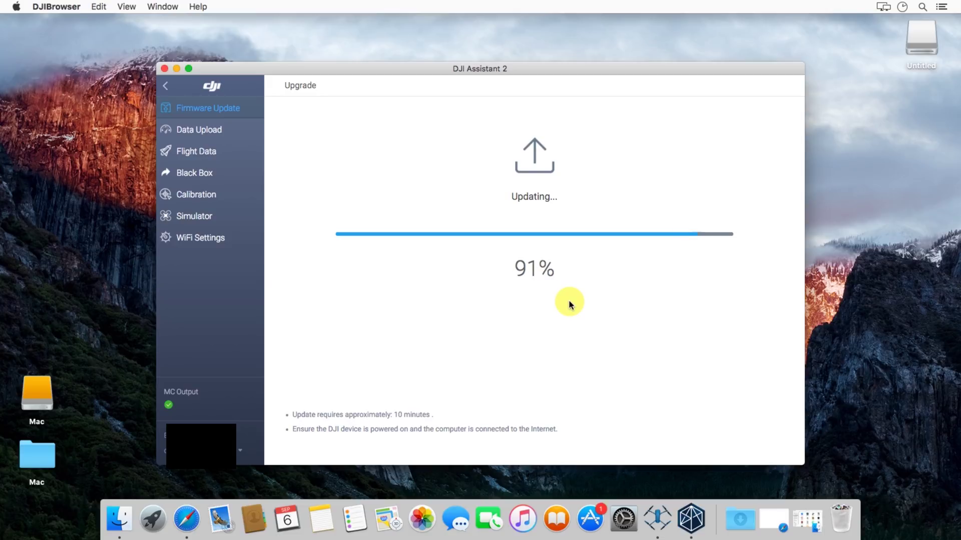
# - Close the Disk Not Ejected Properly notification while the update reaches Update Complete at 100%
pyautogui.click(570, 304)
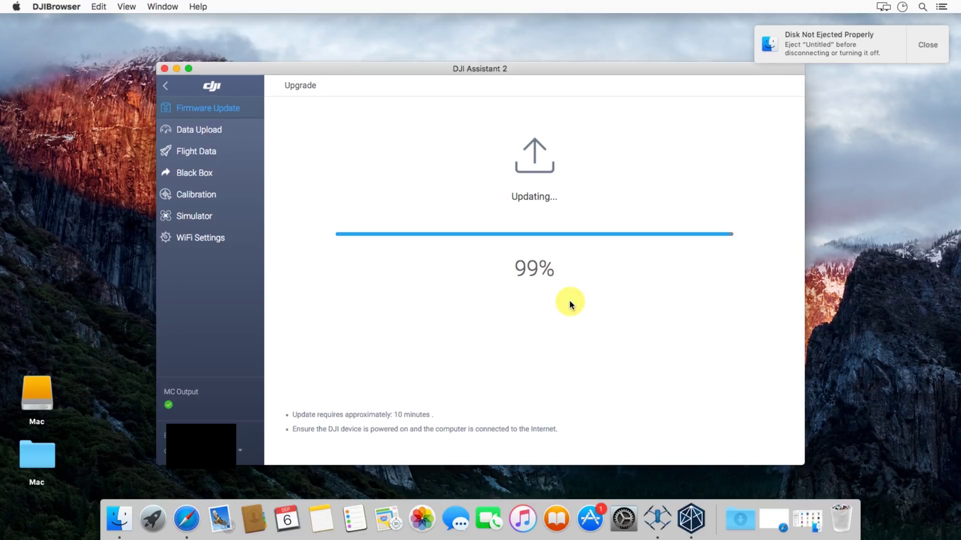
pyautogui.click(927, 44)
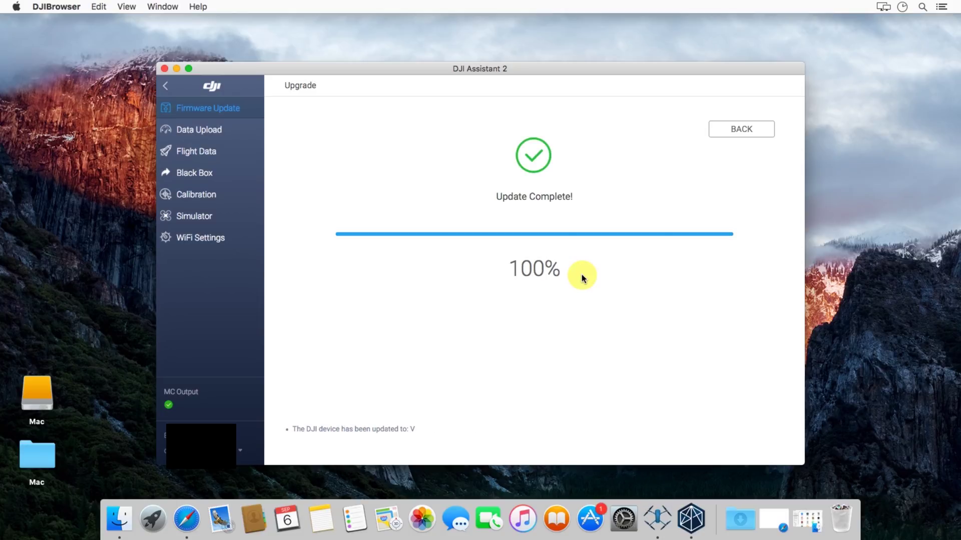
# - Return to DJI Assistant 2's firmware list and acknowledge DroneZBreak's Upgrade has completed message
pyautogui.click(752, 132)
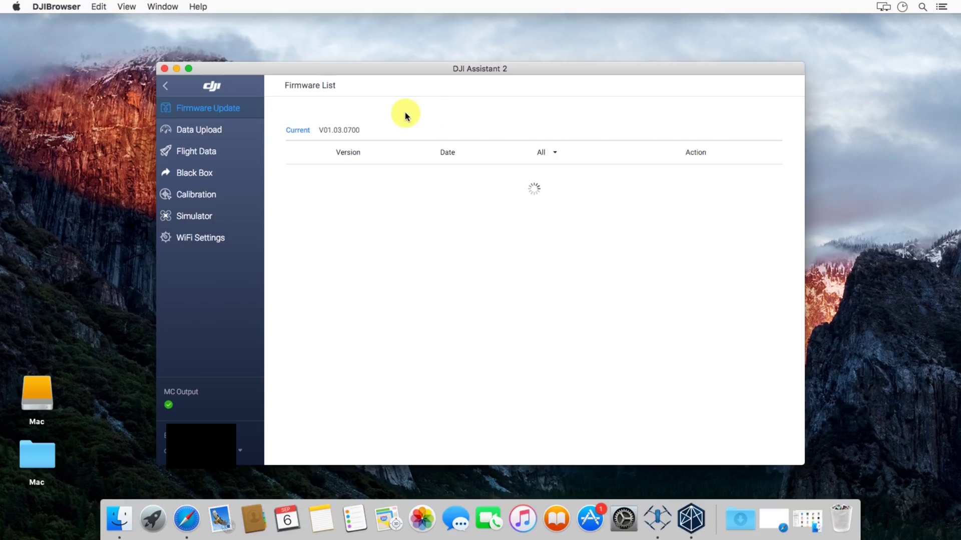
pyautogui.click(654, 511)
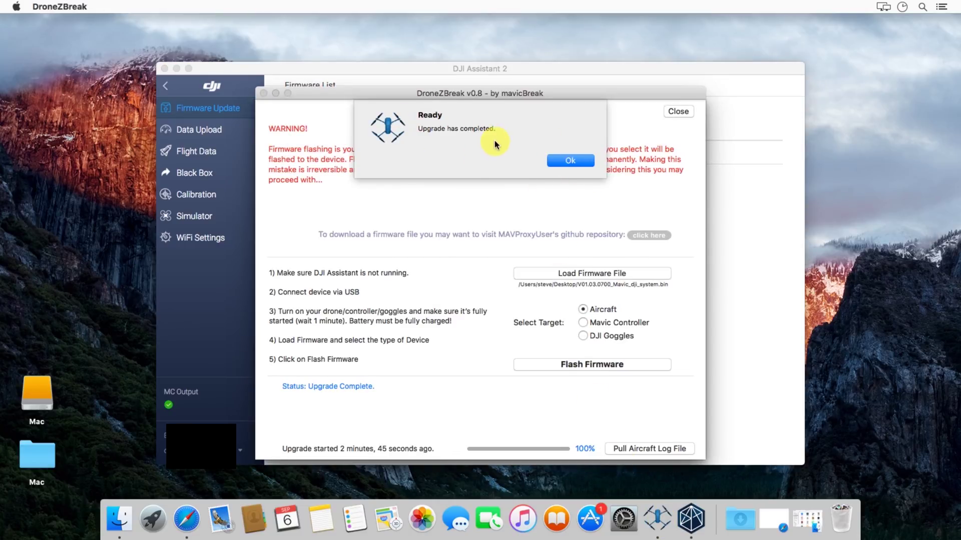
pyautogui.click(577, 159)
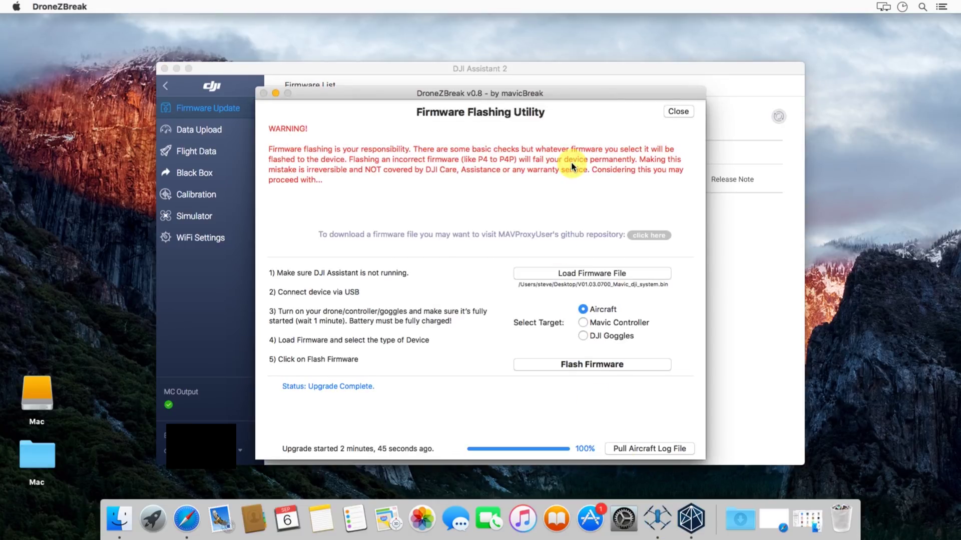
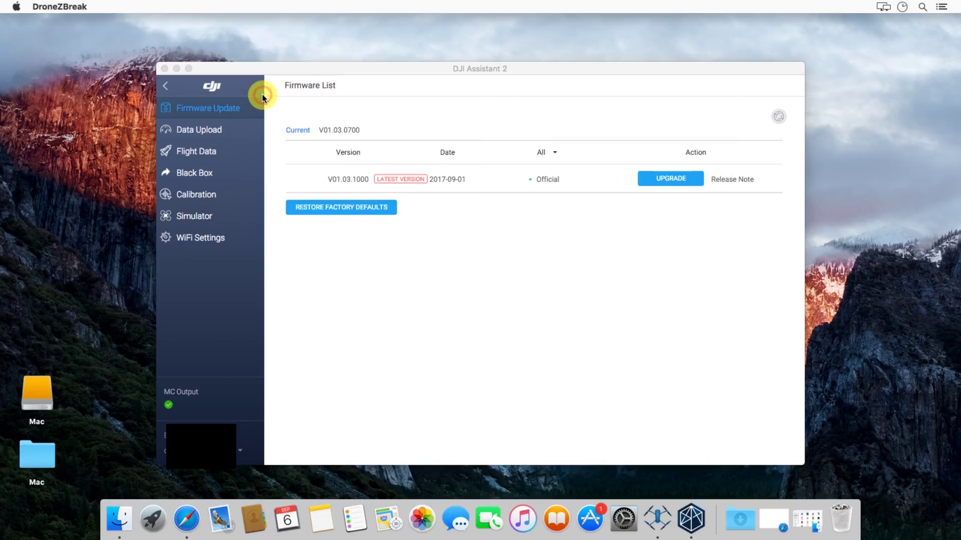
# - Quit DJI Assistant 2 from its close button, confirming Yes on the Quit Now? prompt
pyautogui.click(165, 68)
pyautogui.click(570, 136)
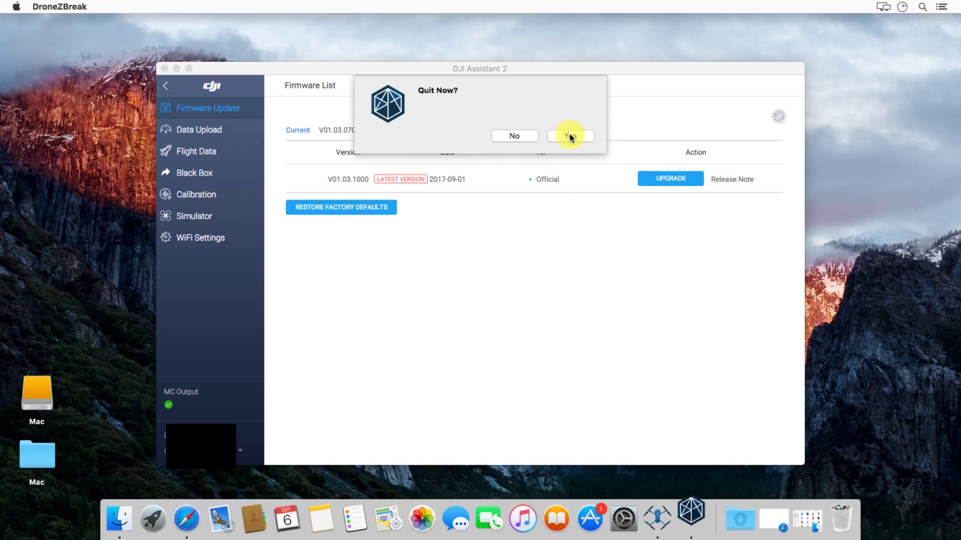